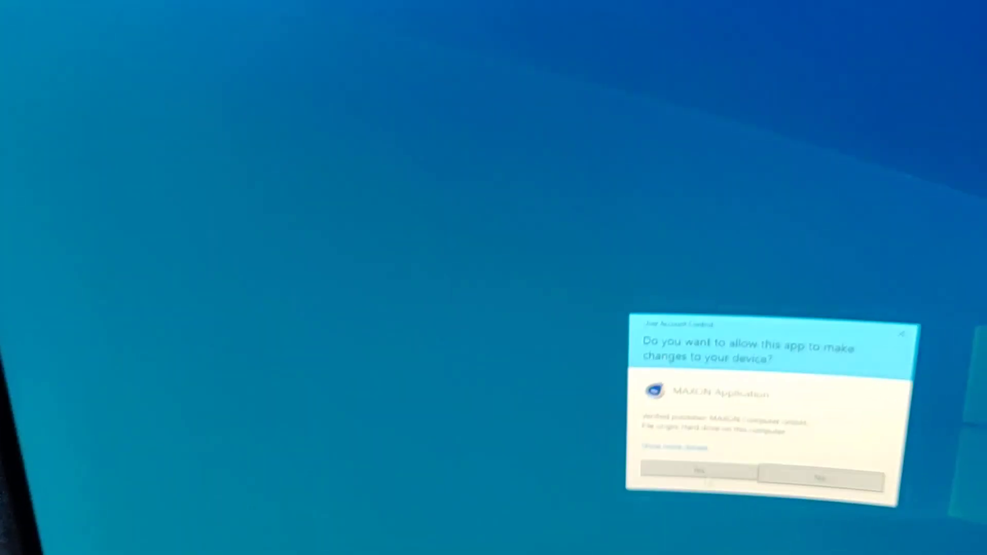
# Allow the MAXON Application (Cinebench R23) to make changes and launch
pyautogui.click(698, 472)
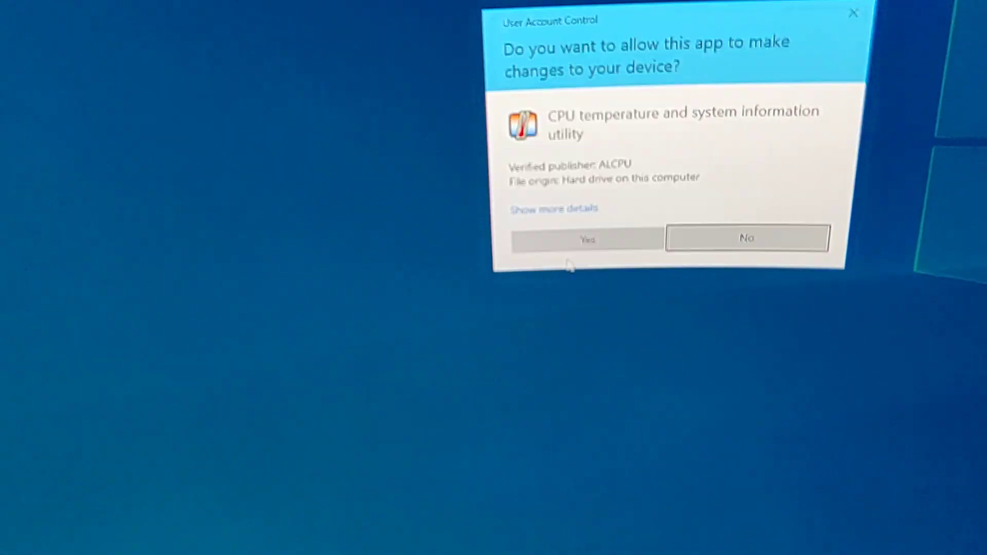
# Allow the CPU temperature and system information utility to run
pyautogui.click(574, 243)
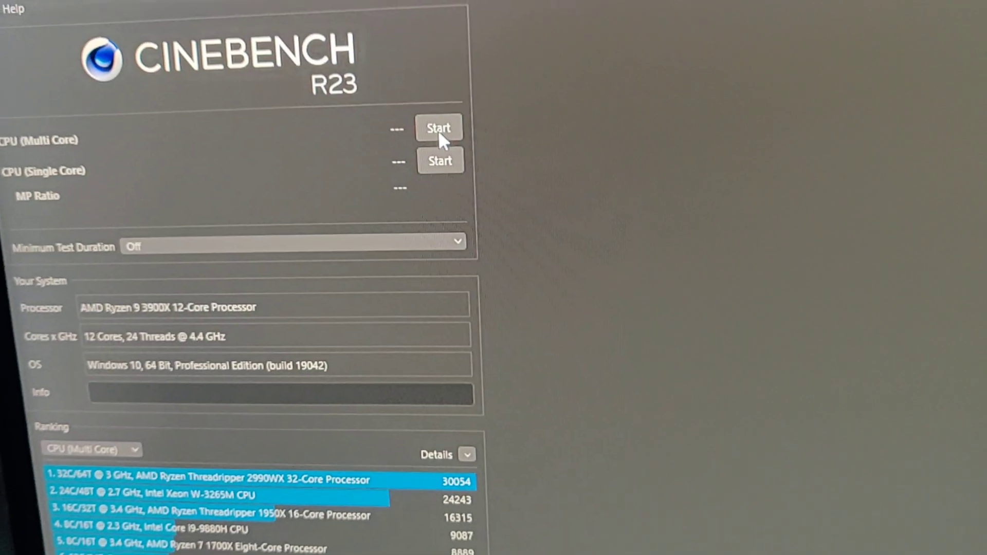
# Start the Cinebench R23 multi-core CPU benchmark on the Ryzen 9 3900X
pyautogui.click(426, 121)
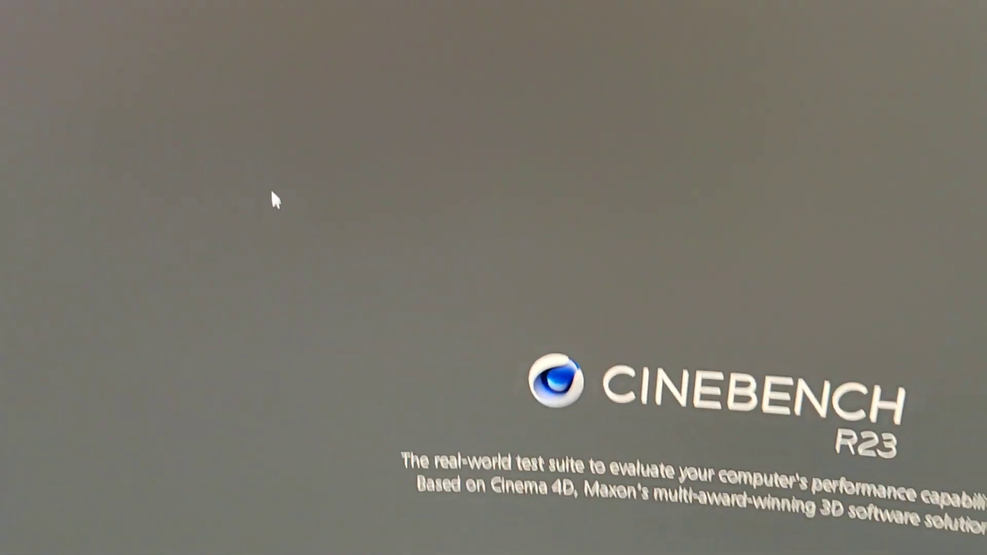